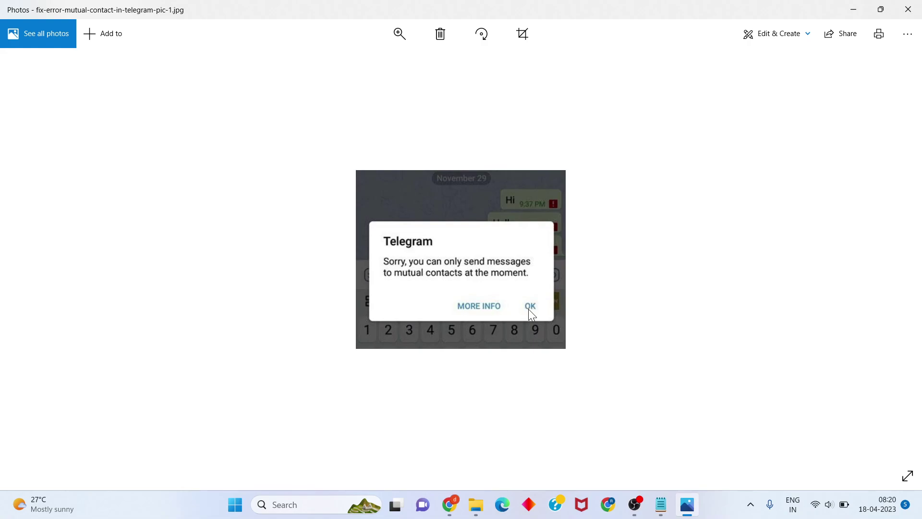
Step: Close the Photos viewer showing the Telegram mutual-contacts error screenshot
{"action": "left_click", "coordinate": [910, 9]}
Step: Close File Explorer, launch Telegram from Search's Recent list, then quit it from the welcome screen
{"action": "left_click", "coordinate": [910, 8]}
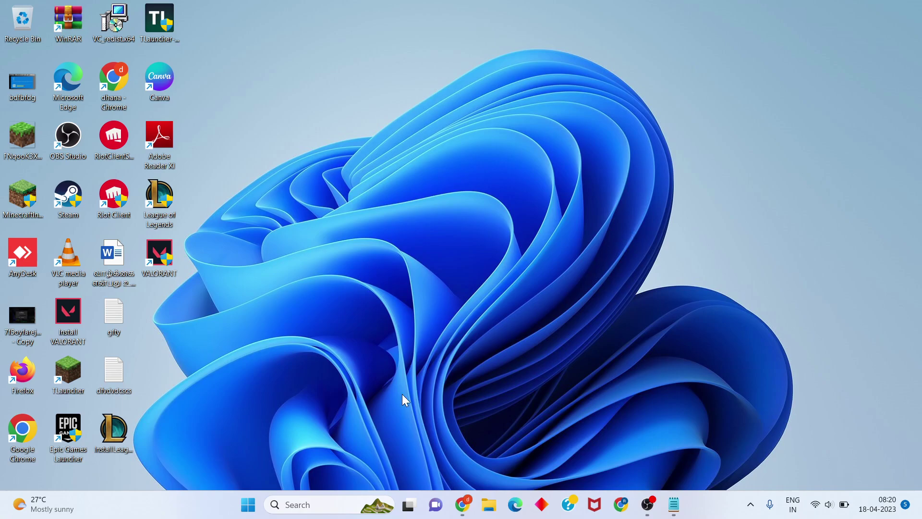
{"action": "left_click", "coordinate": [334, 497]}
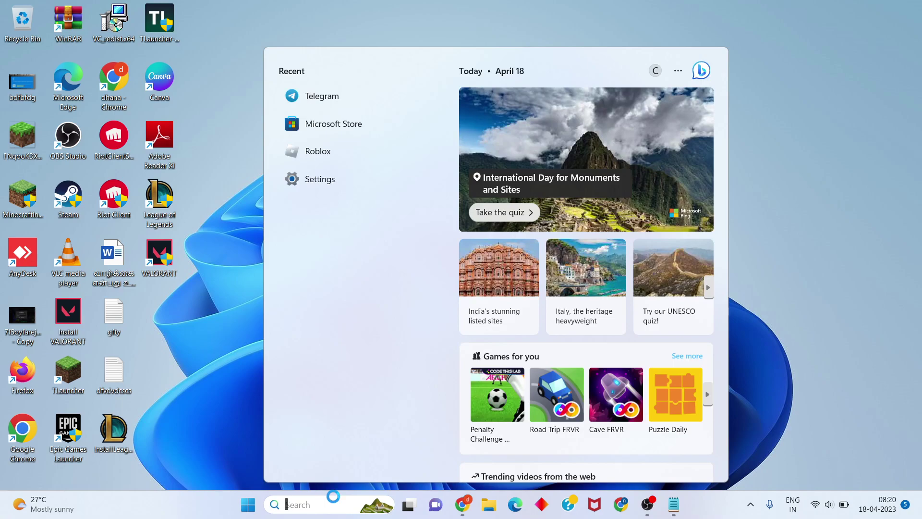
{"action": "left_click", "coordinate": [356, 99]}
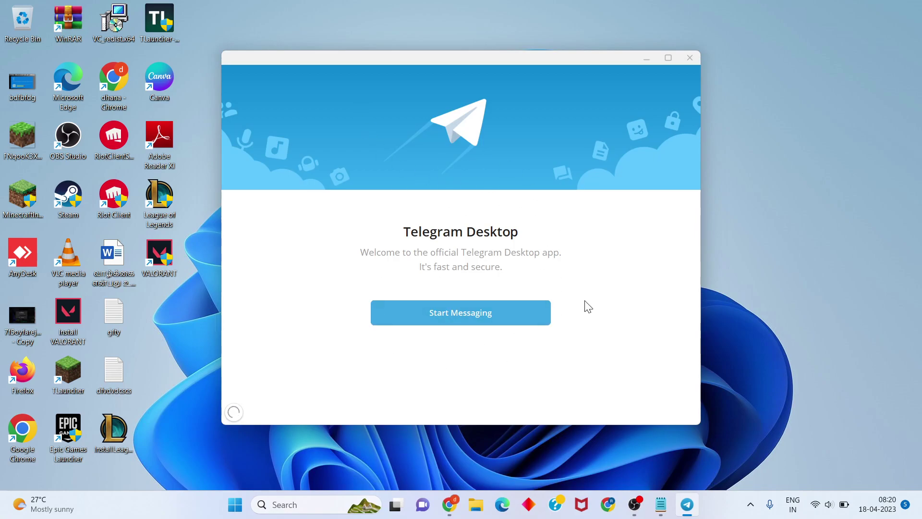
{"action": "left_click", "coordinate": [692, 56]}
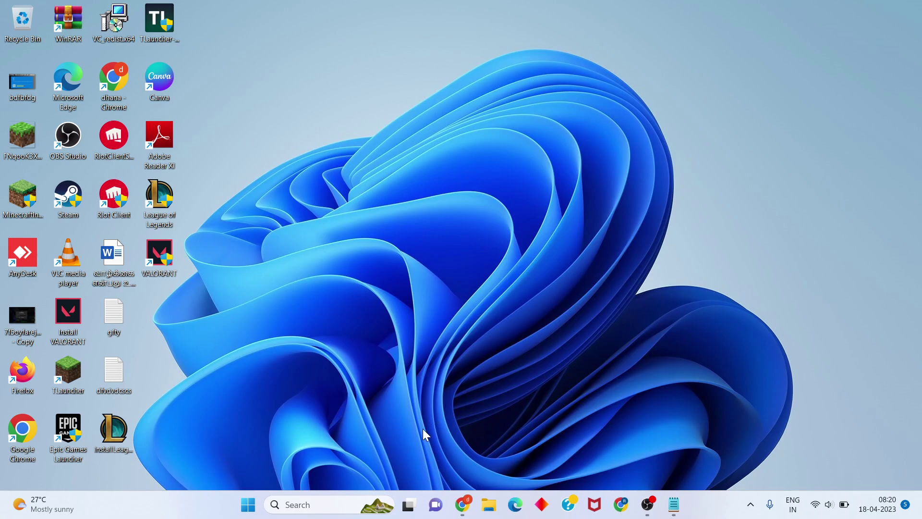
Step: Relaunch Telegram from Search's Recent list and choose Start Messaging to reach the QR login
{"action": "left_click", "coordinate": [317, 507]}
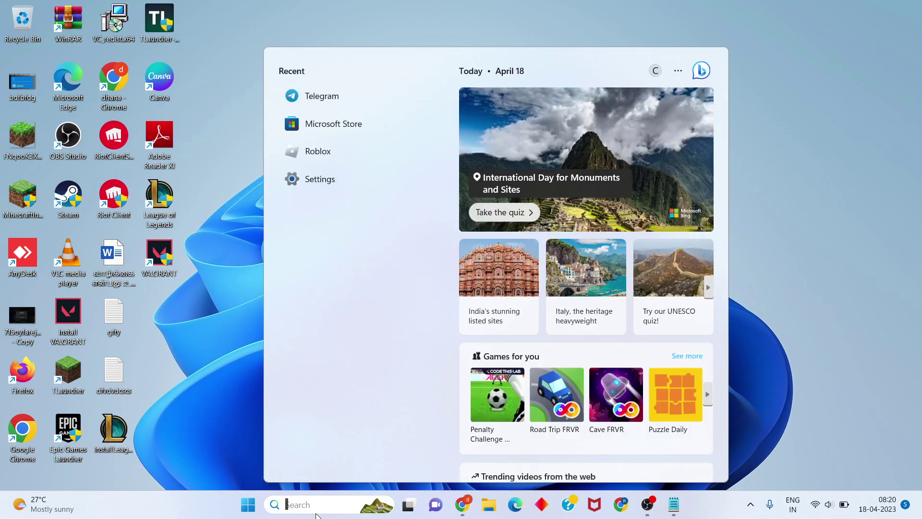
{"action": "left_click", "coordinate": [356, 101]}
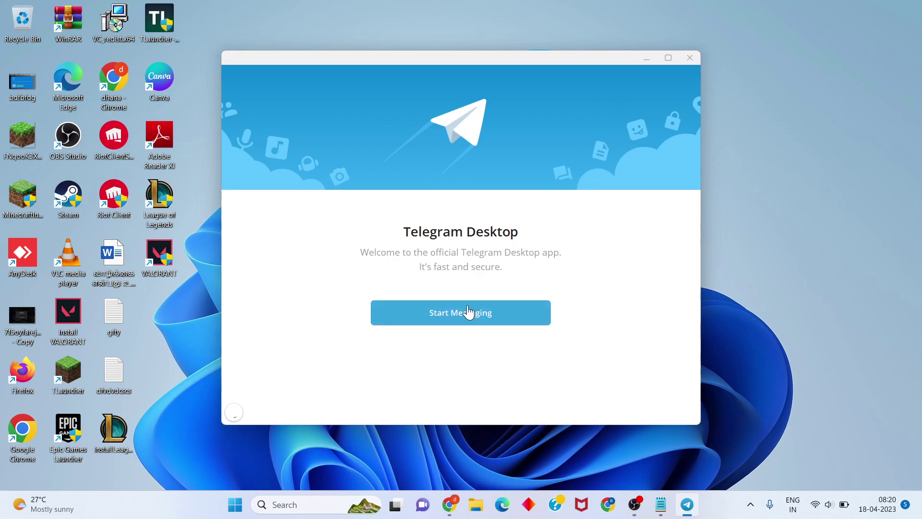
{"action": "left_click", "coordinate": [458, 317]}
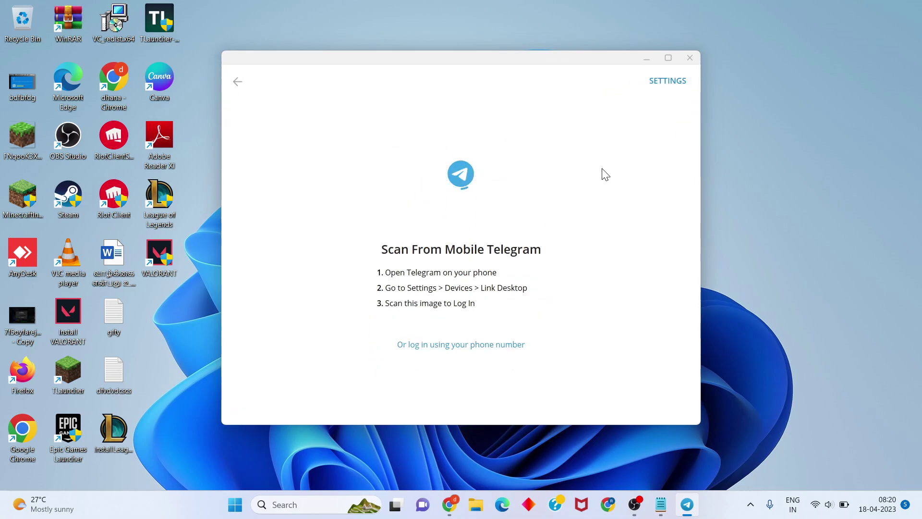
Step: In Telegram settings, leave Update automatically on, enable Install beta versions, then quit Telegram
{"action": "left_click", "coordinate": [679, 84]}
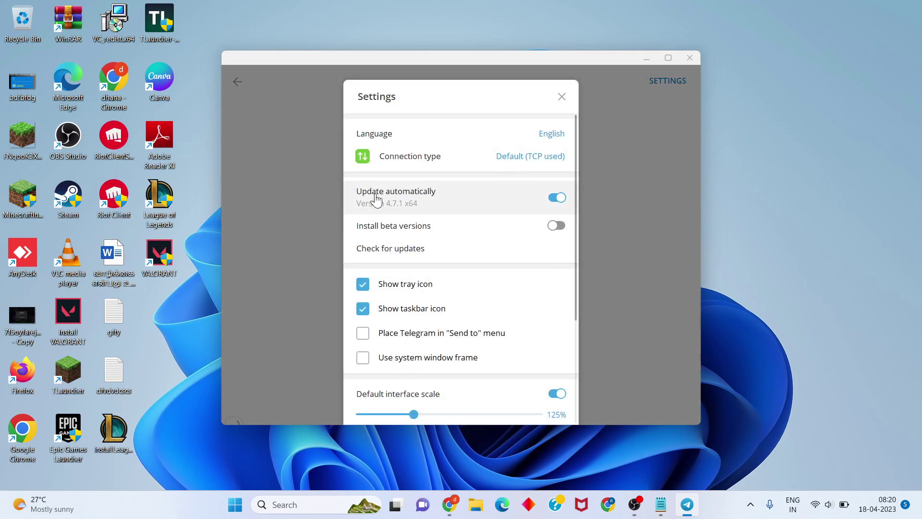
{"action": "left_click", "coordinate": [557, 201]}
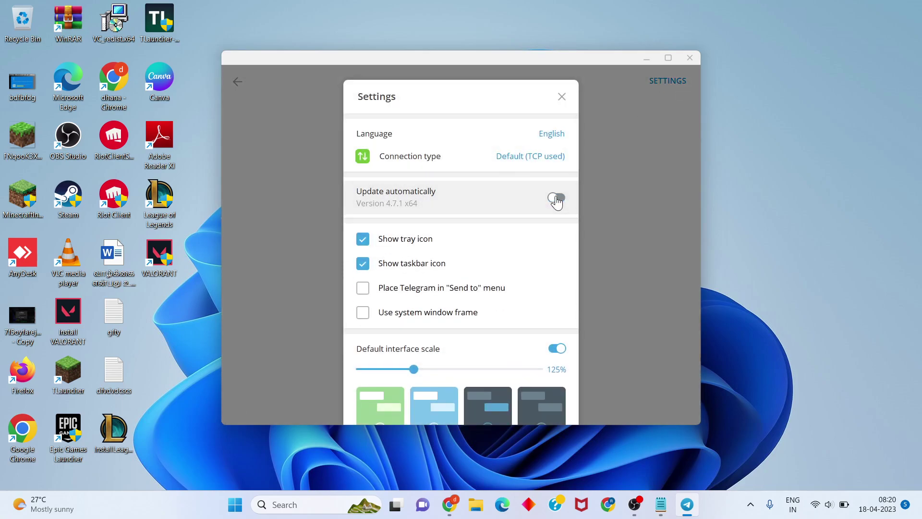
{"action": "left_click", "coordinate": [557, 200]}
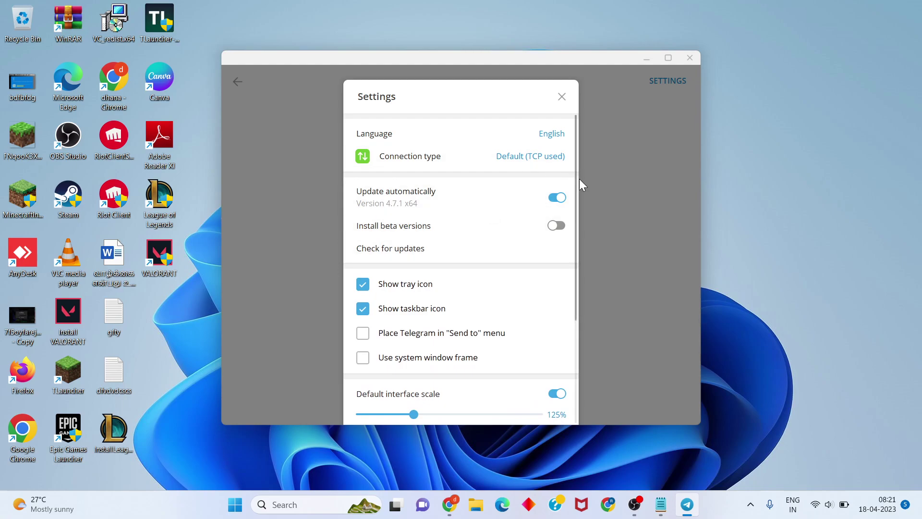
{"action": "left_click", "coordinate": [566, 229]}
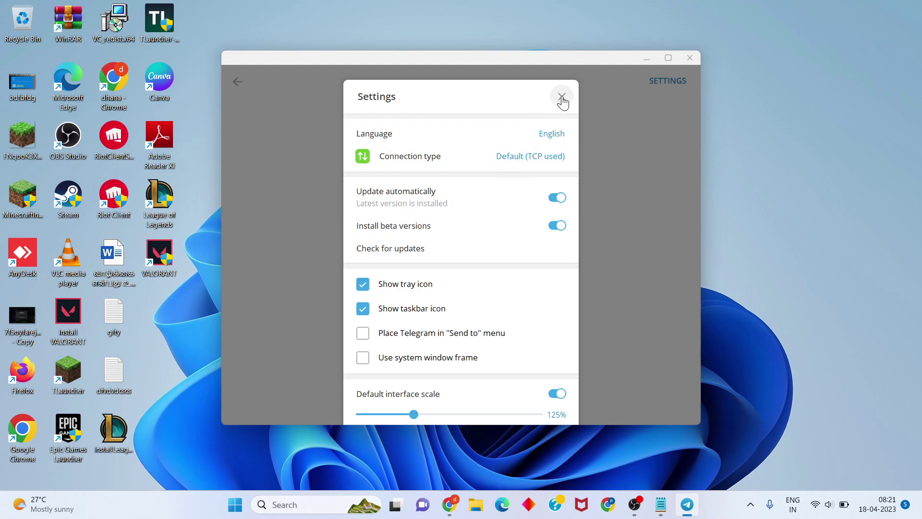
{"action": "left_click", "coordinate": [560, 97]}
{"action": "left_click", "coordinate": [692, 57]}
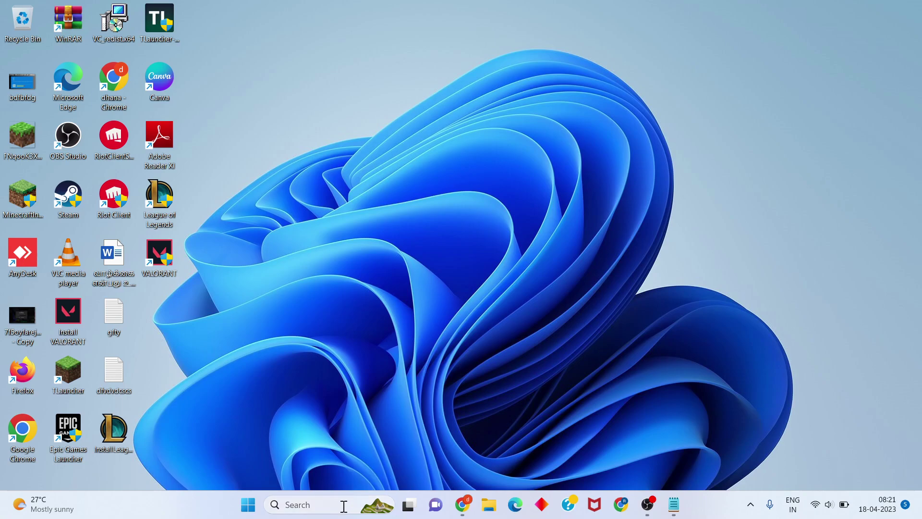
{"action": "left_click", "coordinate": [344, 504]}
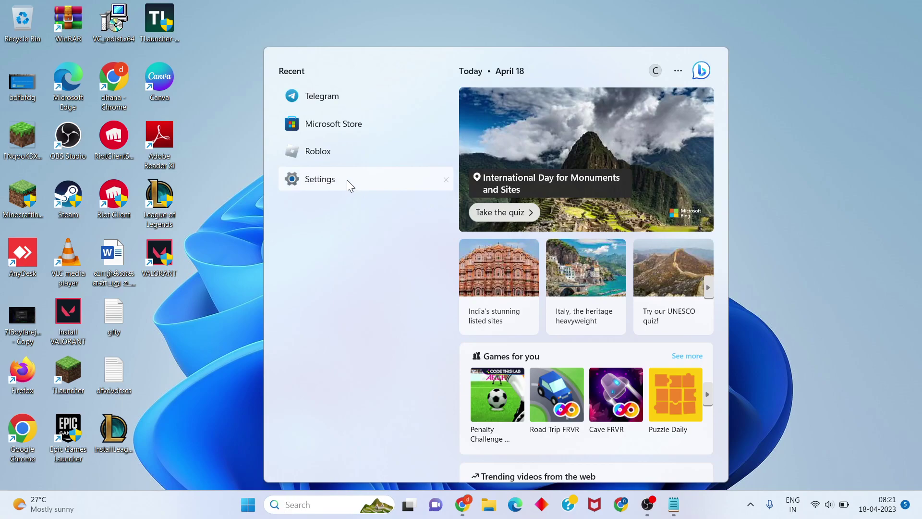
{"action": "left_click", "coordinate": [354, 126]}
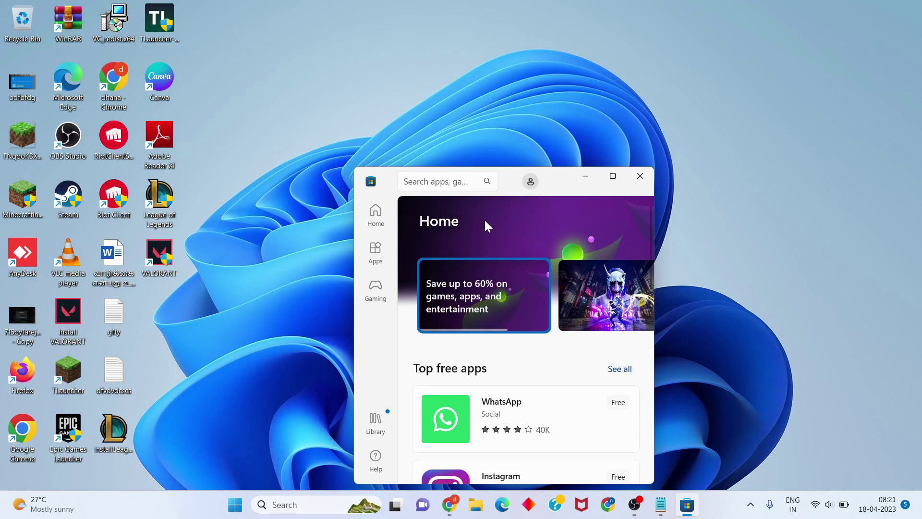
{"action": "scroll", "coordinate": [508, 391], "scroll_direction": "down", "scroll_amount": 3}
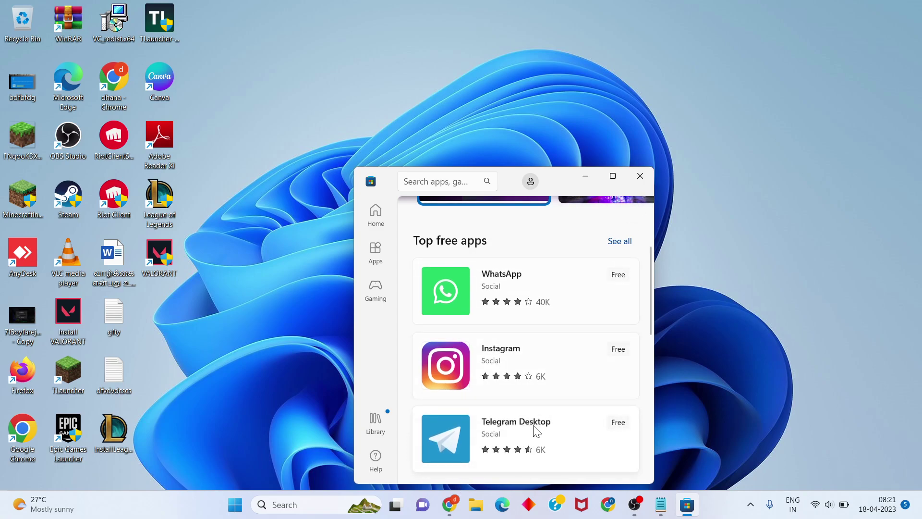
{"action": "left_click", "coordinate": [640, 176]}
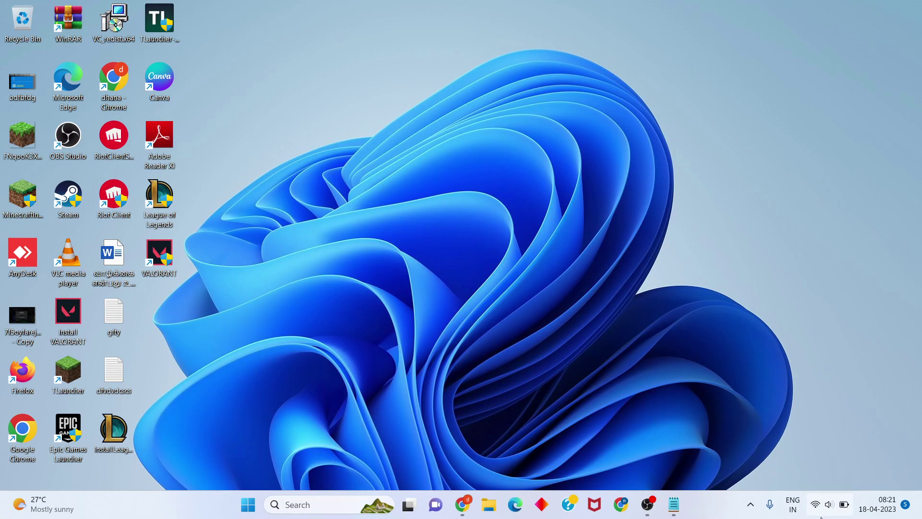
Step: Check in Quick Settings that Wi-Fi is connected, then dismiss the panel
{"action": "left_click", "coordinate": [822, 515]}
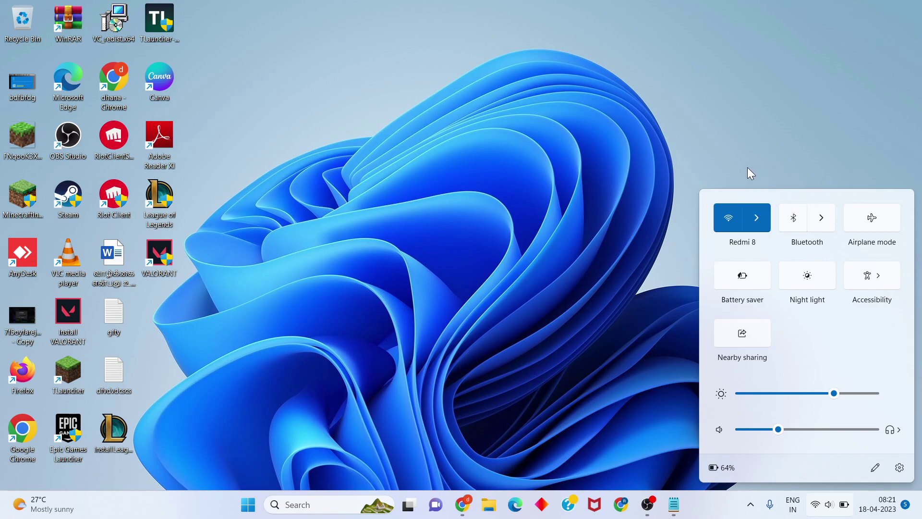
{"action": "left_click", "coordinate": [669, 142]}
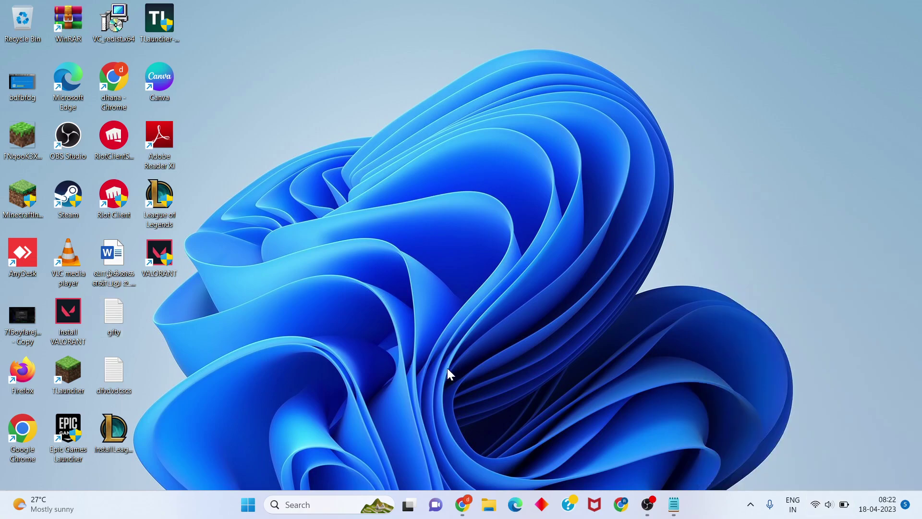
{"action": "left_click", "coordinate": [332, 503]}
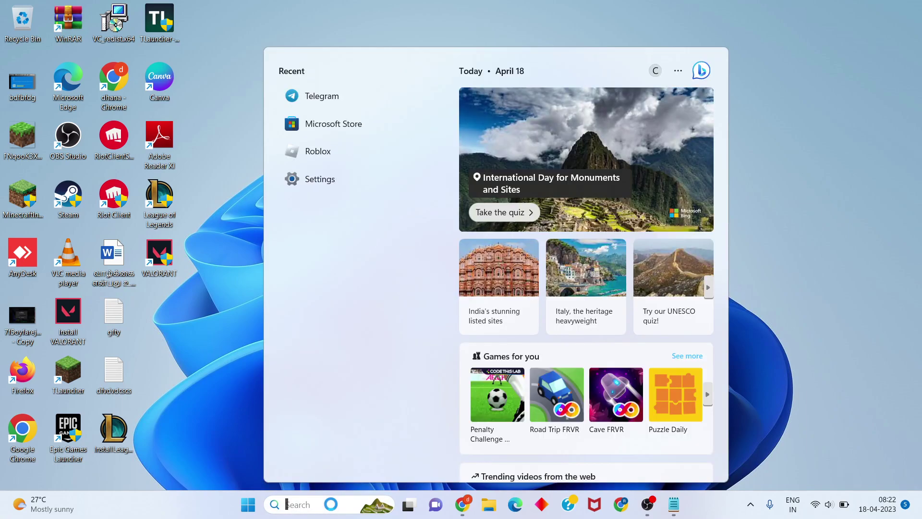
{"action": "left_click", "coordinate": [334, 182]}
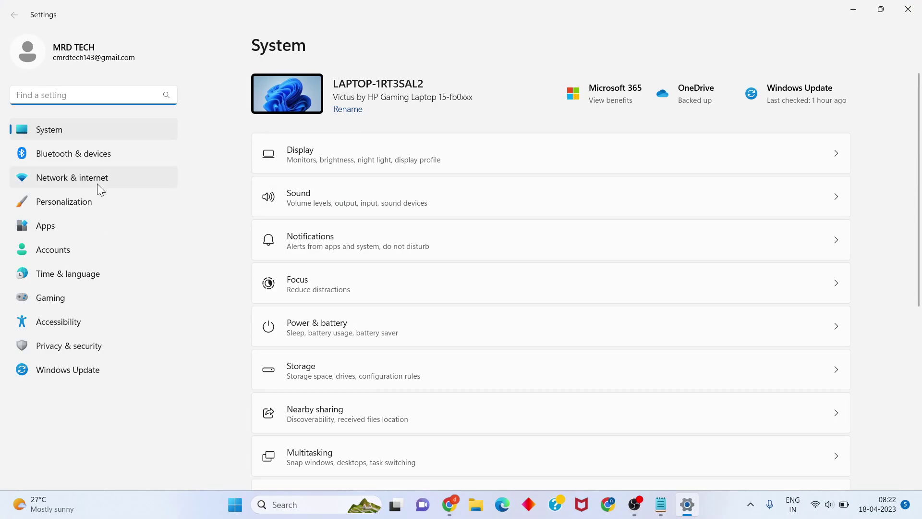
{"action": "left_click", "coordinate": [102, 179]}
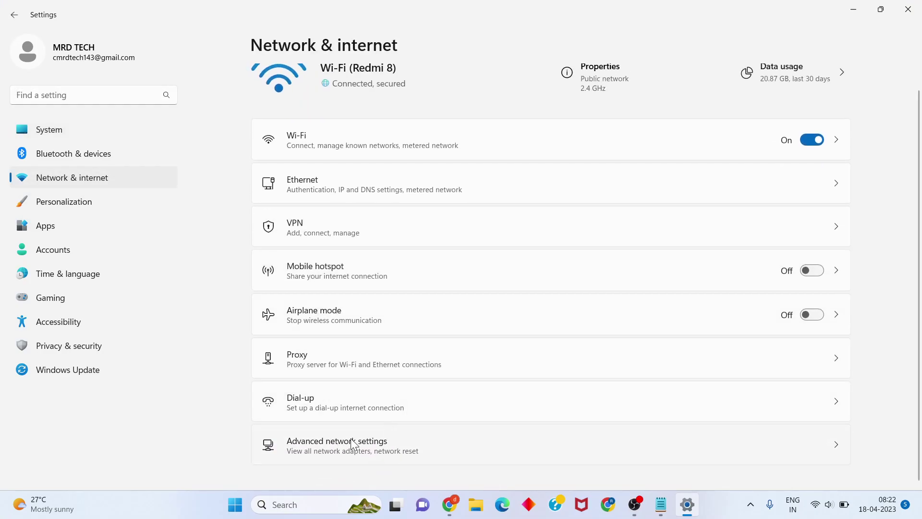
{"action": "left_click", "coordinate": [456, 446]}
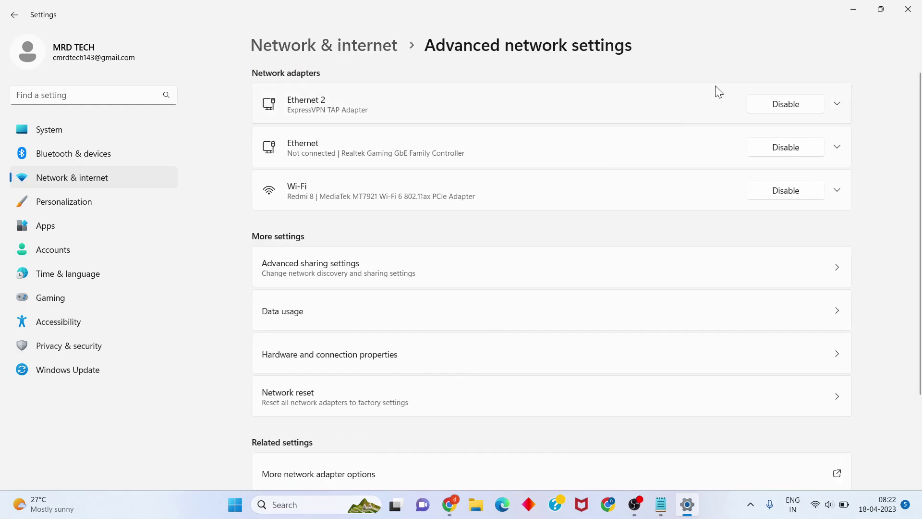
{"action": "left_click", "coordinate": [548, 398]}
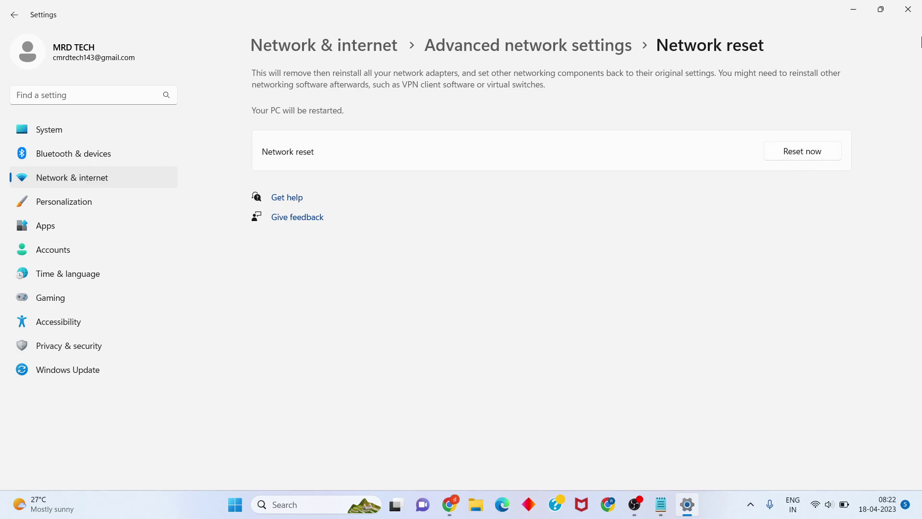
{"action": "left_click", "coordinate": [909, 7]}
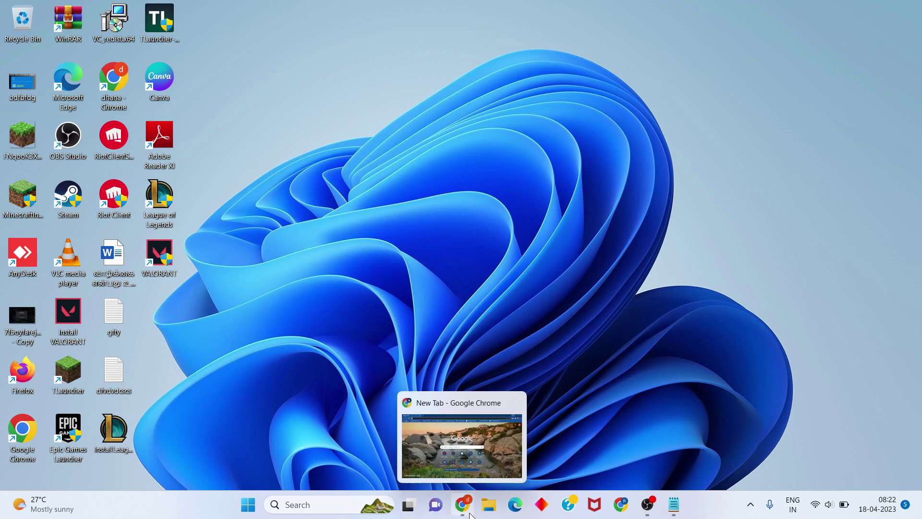
Step: In Chrome, paste the mutual-contacts error, trim it to 'telegram', and search 'telegram help'
{"action": "left_click", "coordinate": [469, 513]}
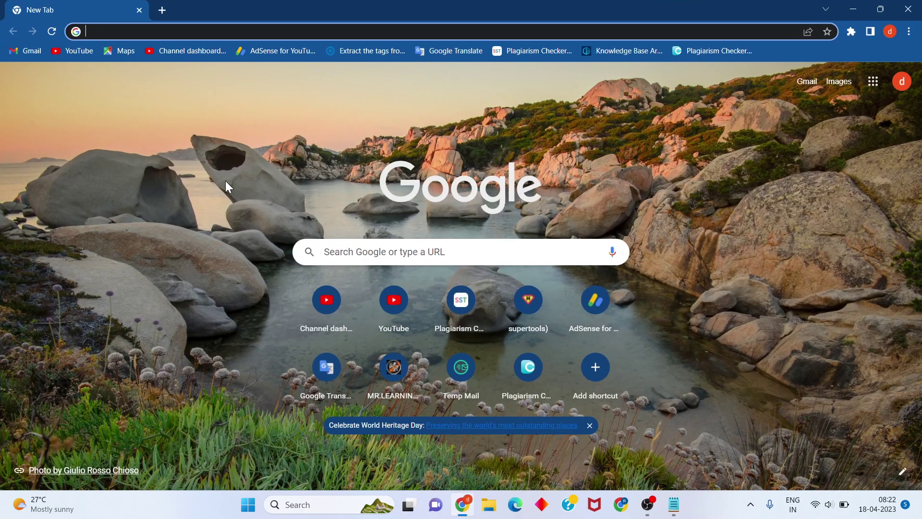
{"action": "type", "text": "telegram you can only send messages to mutual contacts"}
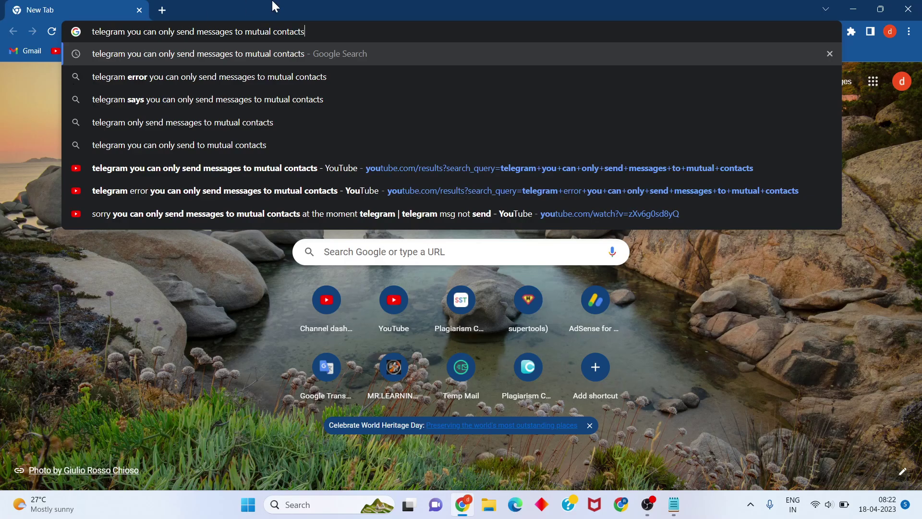
{"action": "key", "text": "BackSpace"}
{"action": "key", "text": "BackSpace"}
{"action": "key", "text": "BackSpace"}
{"action": "key", "text": "BackSpace"}
{"action": "key", "text": "BackSpace"}
{"action": "key", "text": "BackSpace"}
{"action": "key", "text": "BackSpace"}
{"action": "key", "text": "BackSpace"}
{"action": "key", "text": "BackSpace"}
{"action": "key", "text": "BackSpace"}
{"action": "key", "text": "BackSpace"}
{"action": "key", "text": "BackSpace"}
{"action": "key", "text": "BackSpace"}
{"action": "key", "text": "BackSpace"}
{"action": "key", "text": "BackSpace"}
{"action": "key", "text": "BackSpace"}
{"action": "key", "text": "BackSpace"}
{"action": "key", "text": "BackSpace"}
{"action": "key", "text": "BackSpace"}
{"action": "key", "text": "BackSpace"}
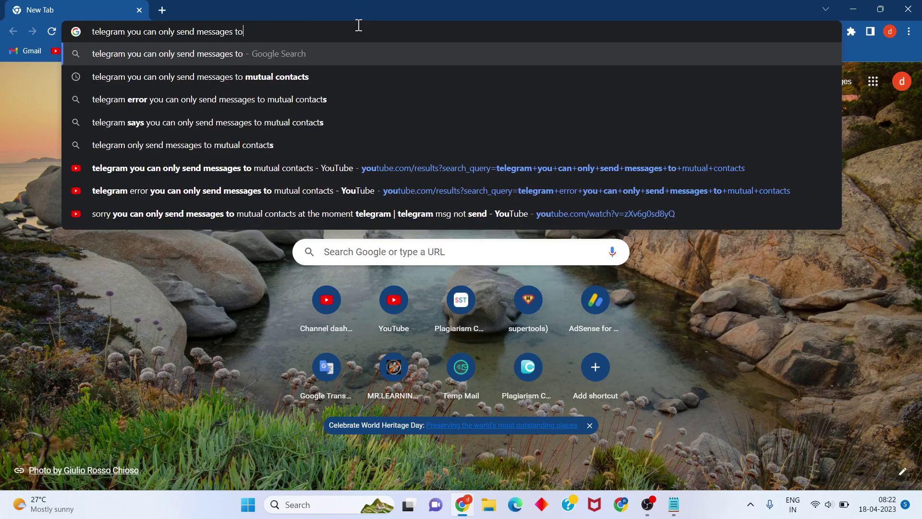
{"action": "key", "text": "BackSpace"}
{"action": "key", "text": "BackSpace"}
{"action": "key", "text": "BackSpace"}
{"action": "key", "text": "BackSpace"}
{"action": "key", "text": "BackSpace"}
{"action": "key", "text": "BackSpace"}
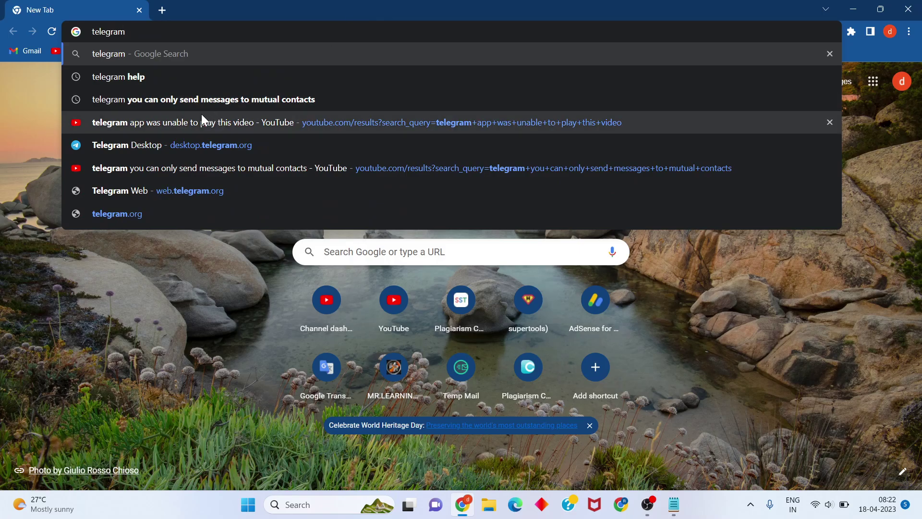
{"action": "left_click", "coordinate": [191, 77]}
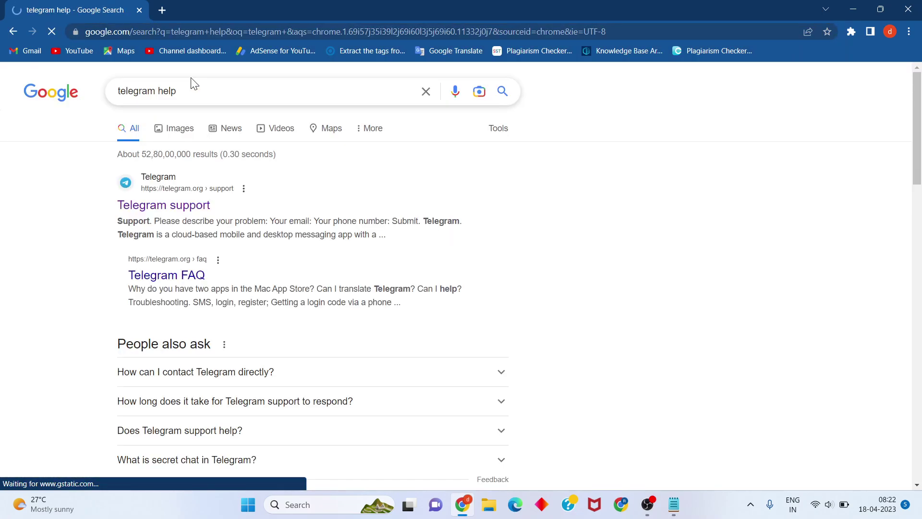
Step: Open the Telegram support result, select the problem description box, then close Chrome
{"action": "left_click", "coordinate": [192, 210]}
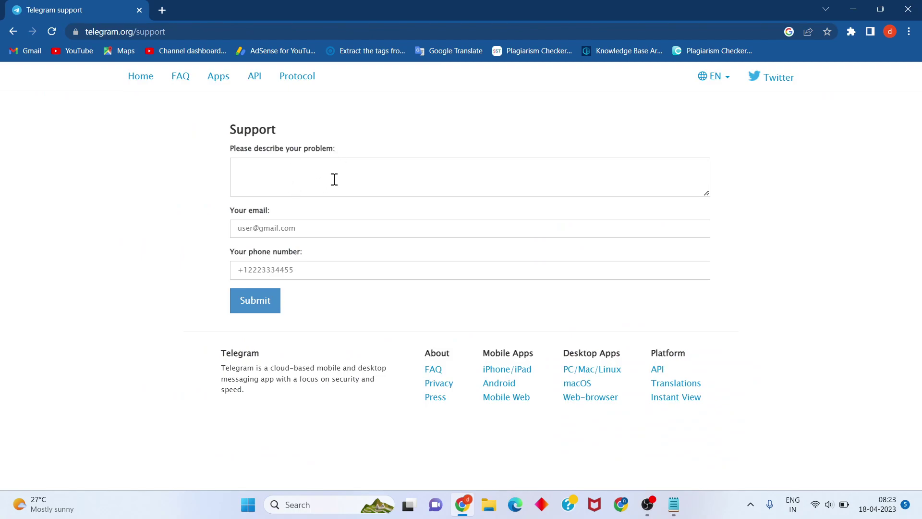
{"action": "left_click", "coordinate": [307, 180]}
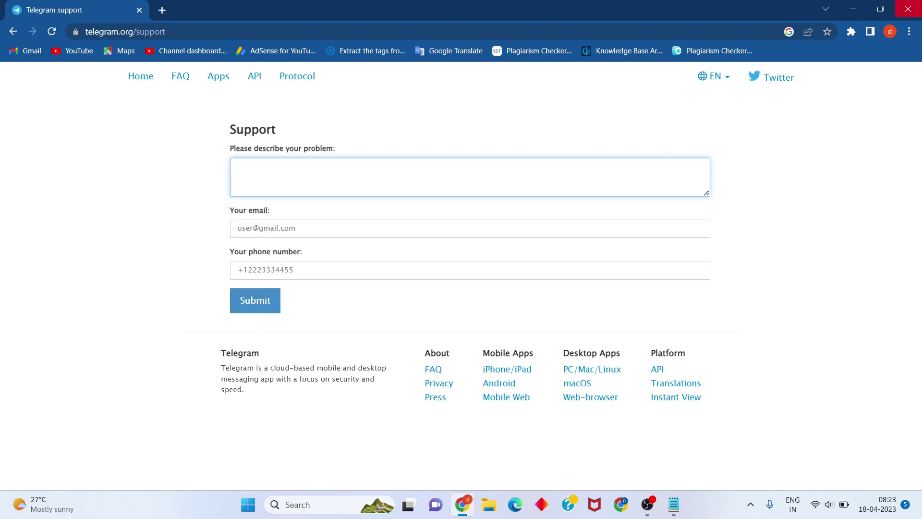
{"action": "left_click", "coordinate": [909, 9]}
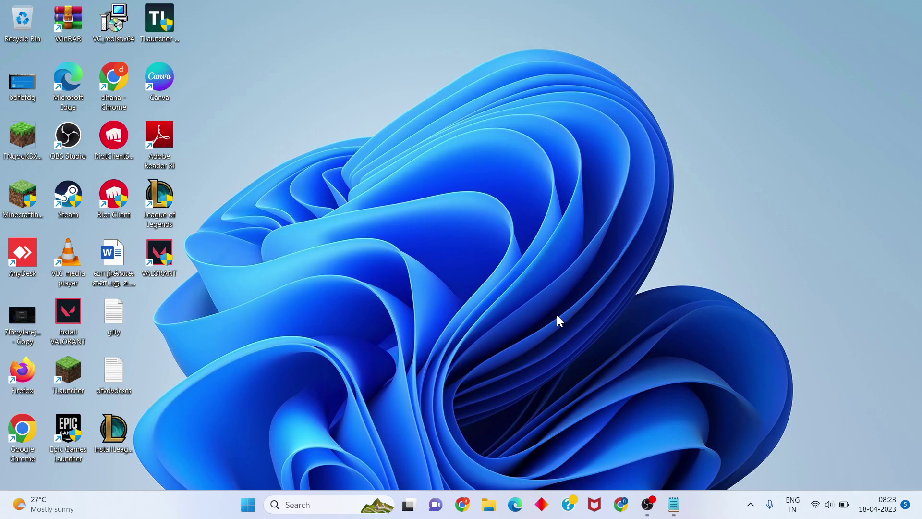
{"action": "left_click", "coordinate": [248, 504]}
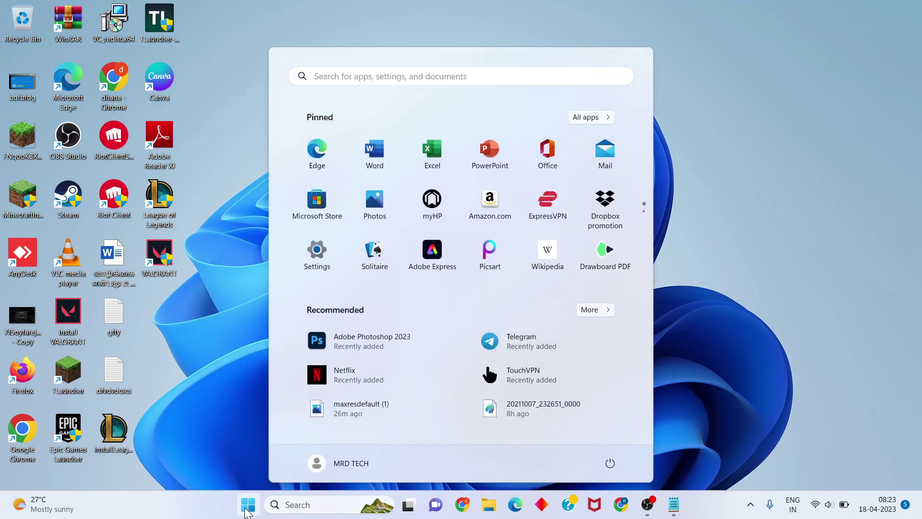
{"action": "left_click", "coordinate": [610, 464]}
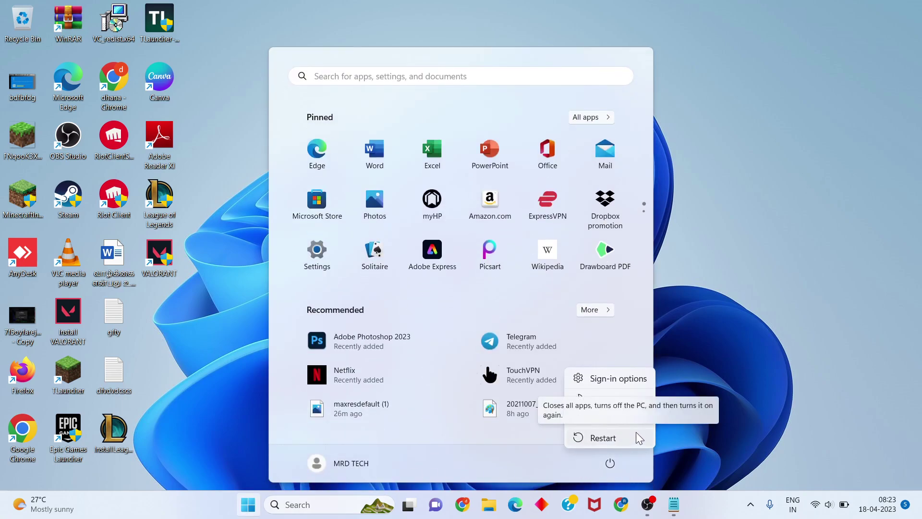
{"action": "left_click", "coordinate": [704, 344]}
{"action": "left_click", "coordinate": [705, 344]}
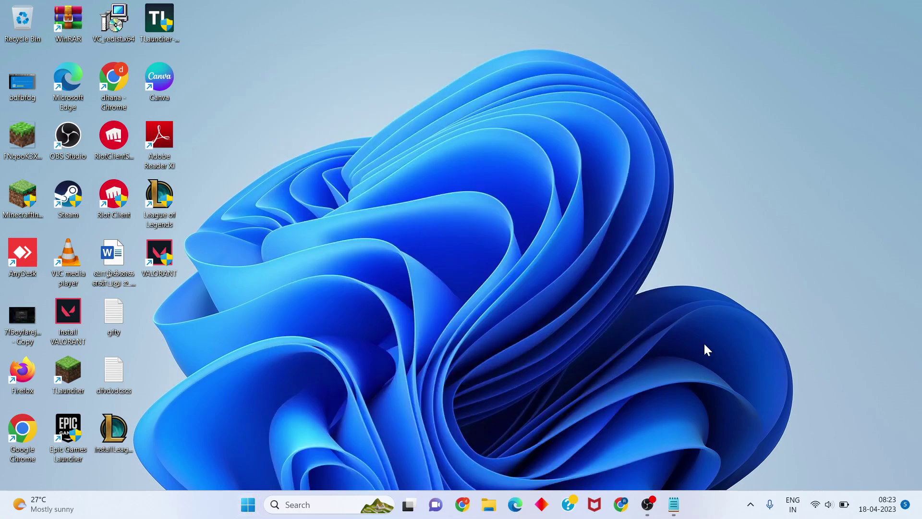